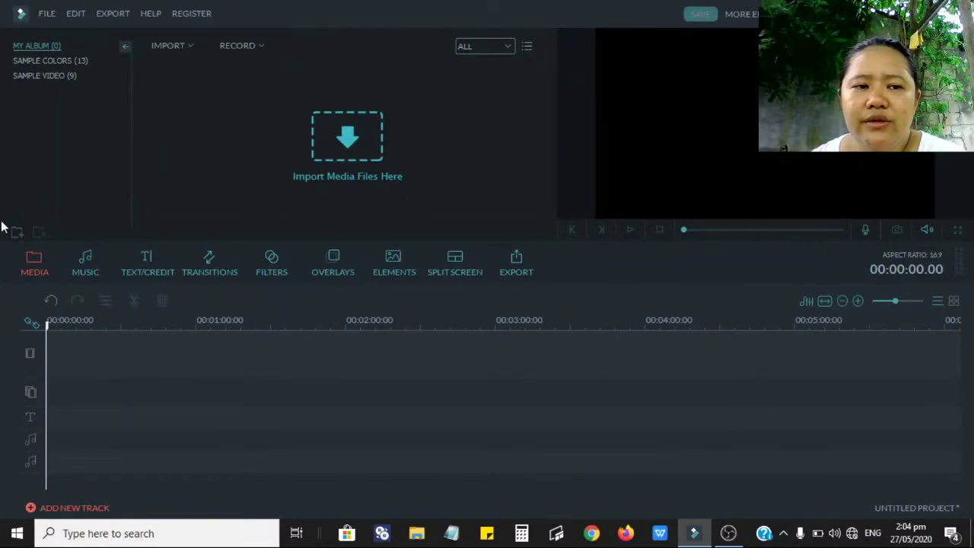
# Step: Browse the Music, Text/Credit, Transitions and Filters libraries, then return to Media
pyautogui.click(85, 264)
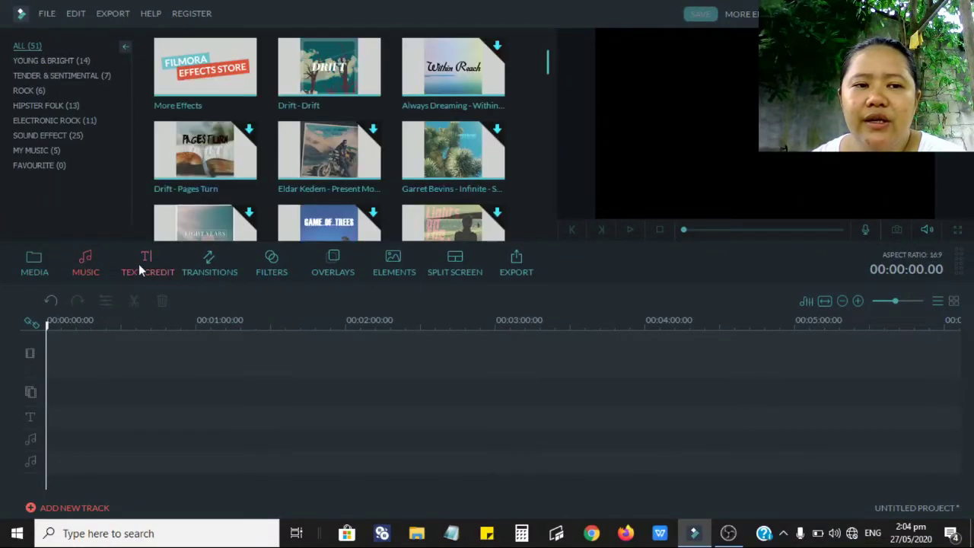
pyautogui.click(144, 263)
pyautogui.click(209, 263)
pyautogui.click(273, 261)
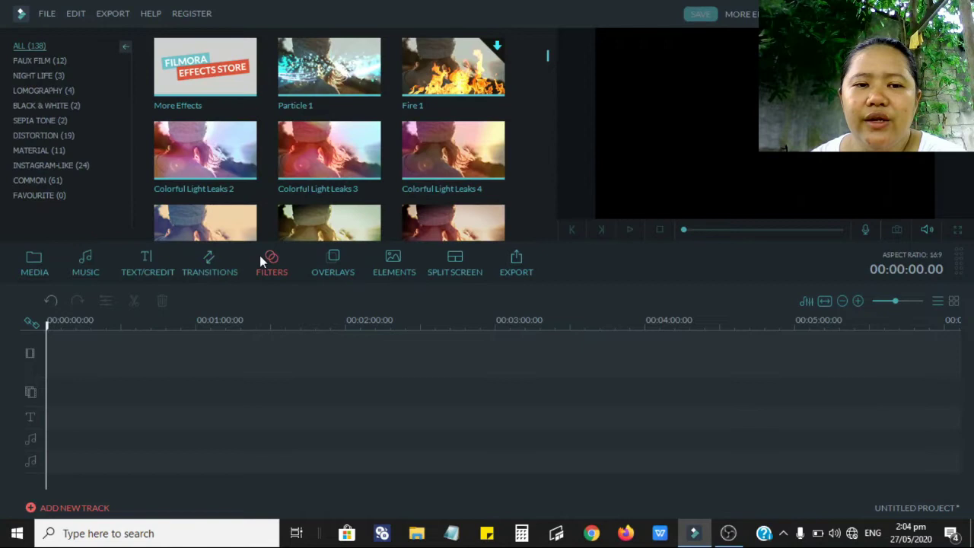
pyautogui.click(33, 261)
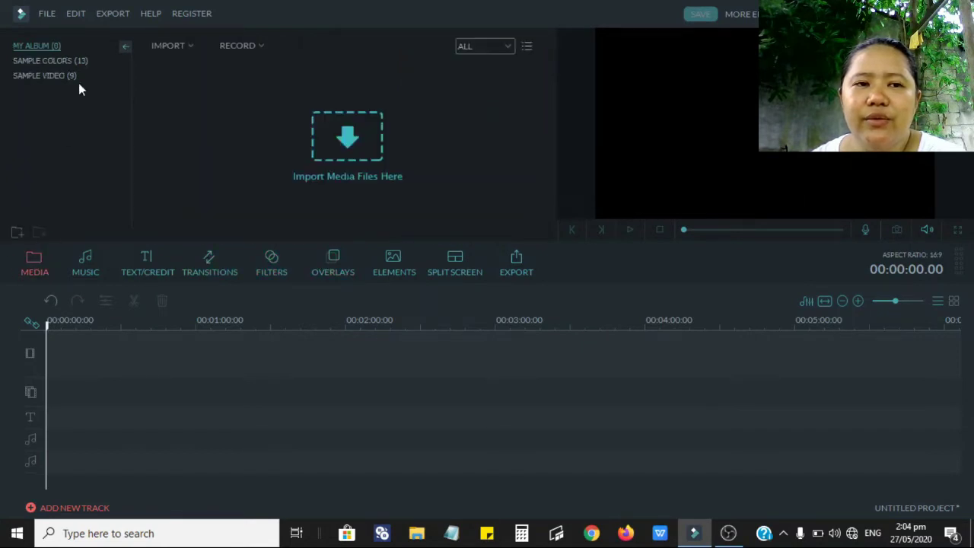
# Step: Review the import options, then bring up the RECORD recording options
pyautogui.click(169, 46)
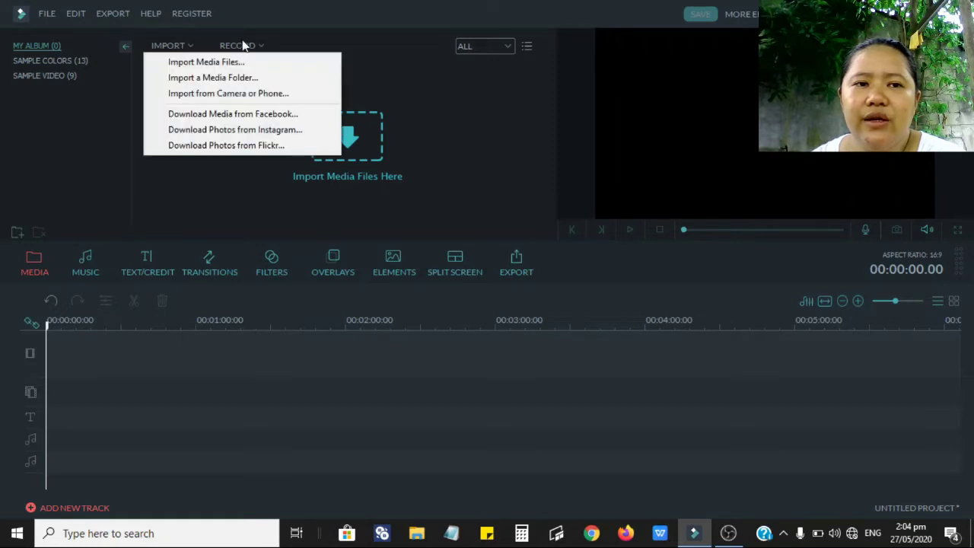
pyautogui.click(340, 49)
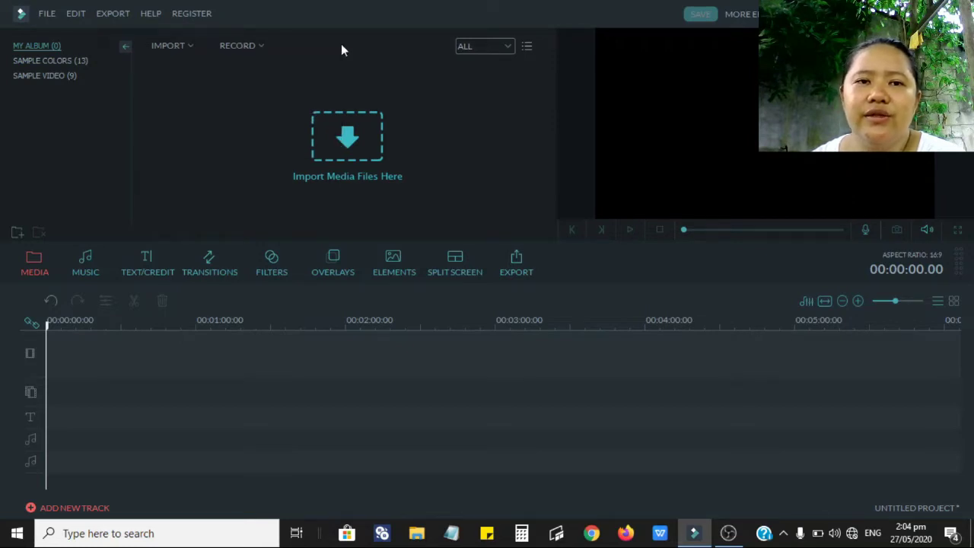
pyautogui.click(261, 47)
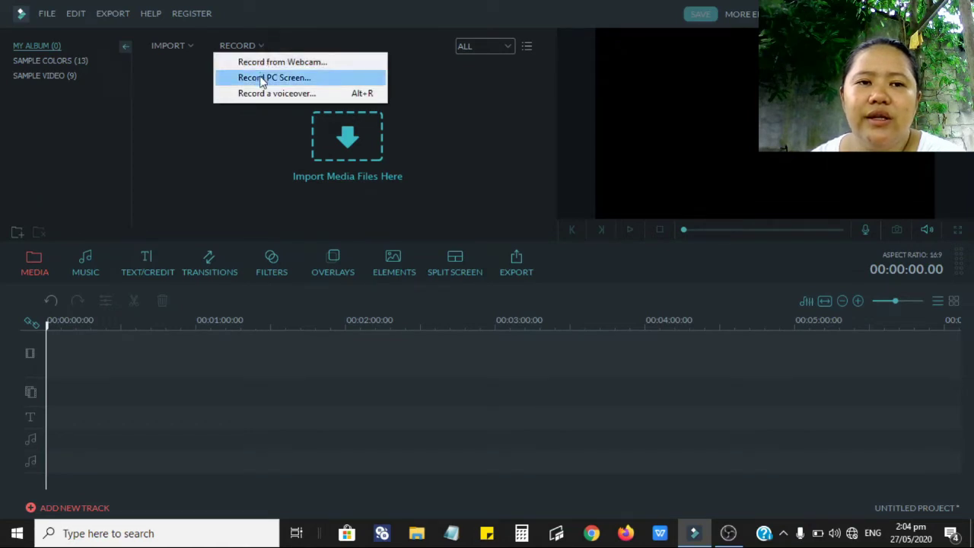
# Step: Choose Record PC Screen and keep the capture area at Full Screen (1366×768)
pyautogui.click(260, 78)
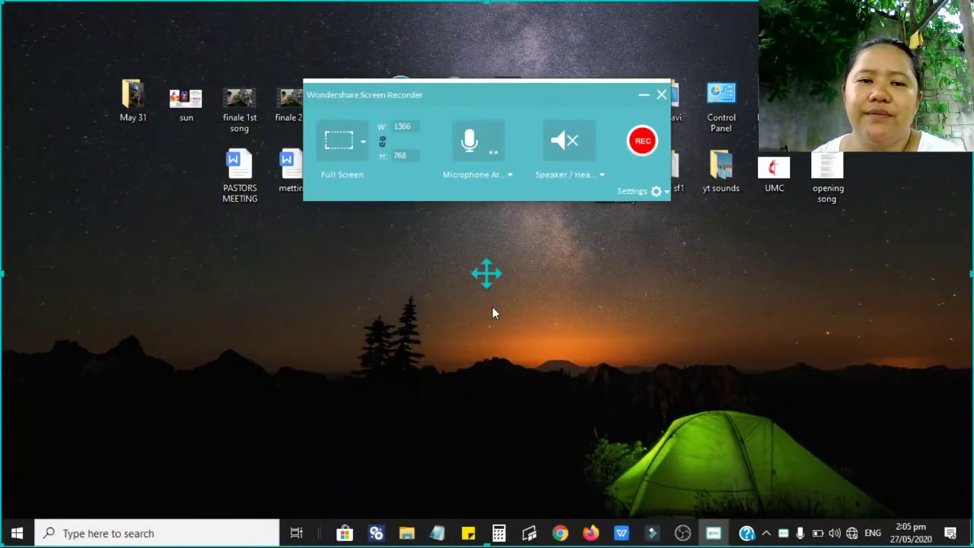
pyautogui.click(364, 143)
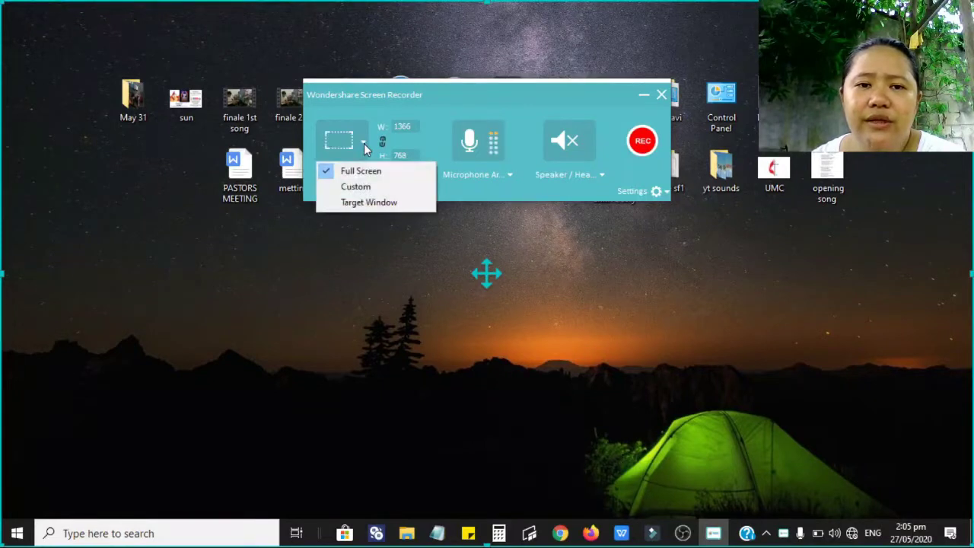
pyautogui.click(423, 136)
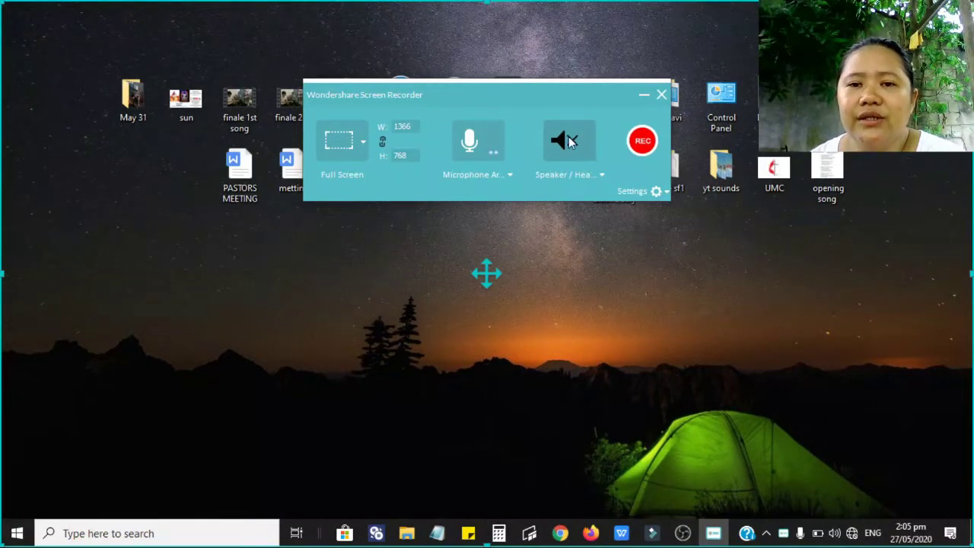
# Step: Set the recorder's save folder to Desktop in its settings
pyautogui.click(658, 192)
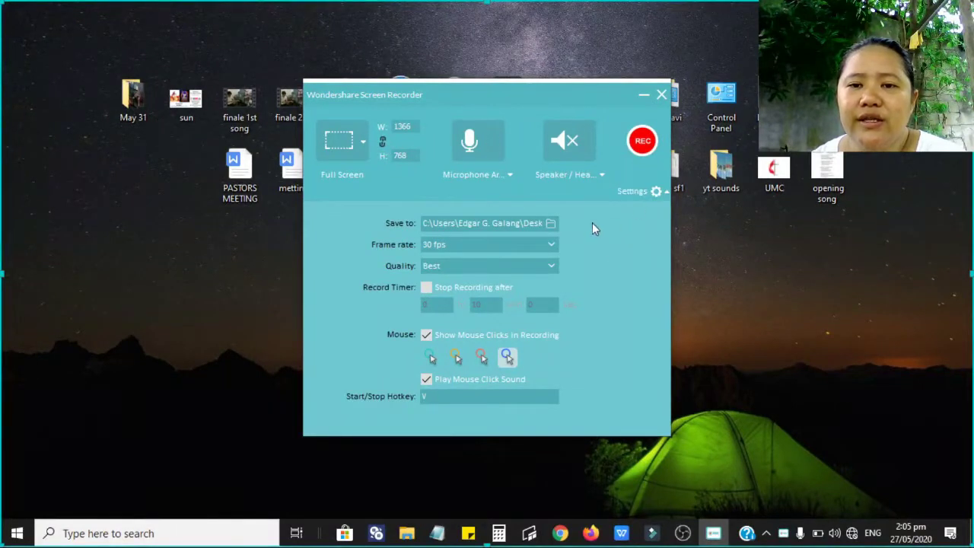
pyautogui.click(552, 223)
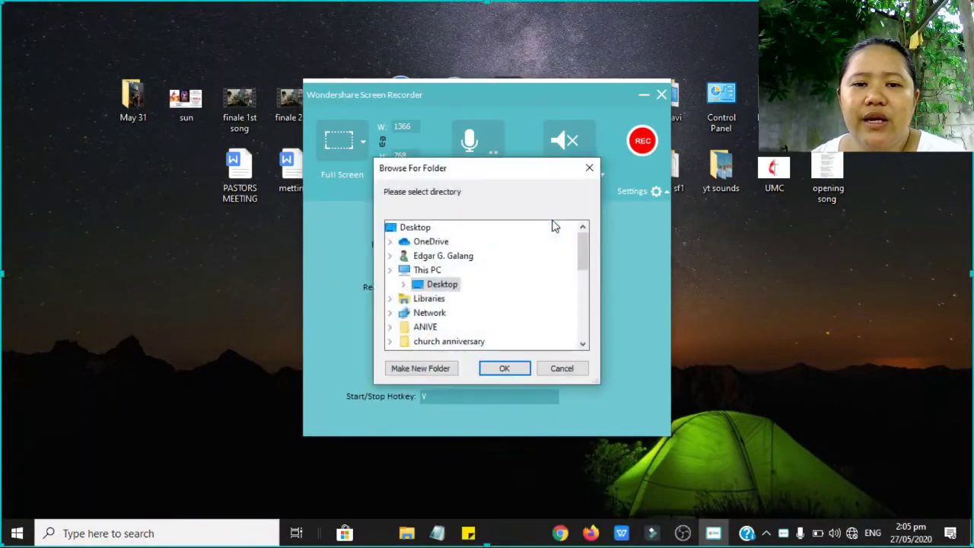
pyautogui.click(428, 230)
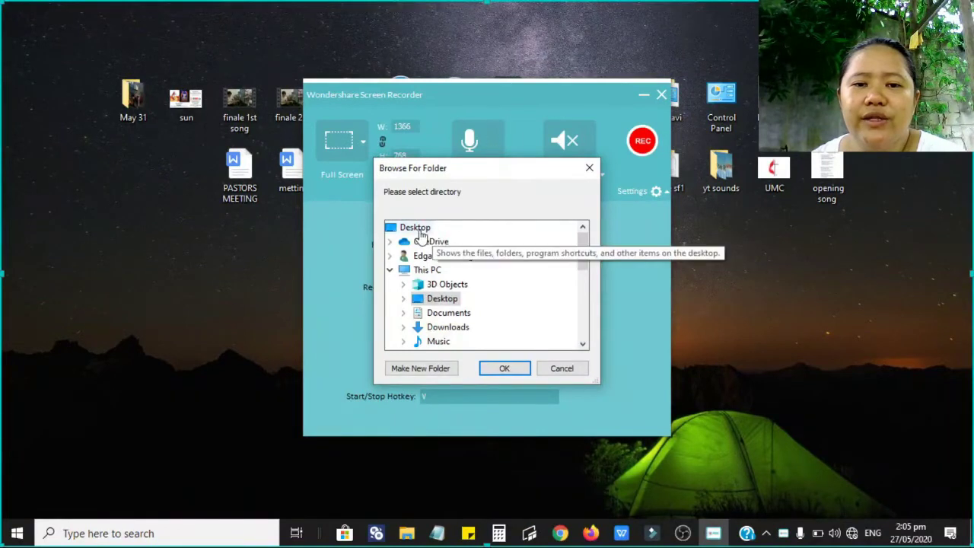
pyautogui.click(502, 369)
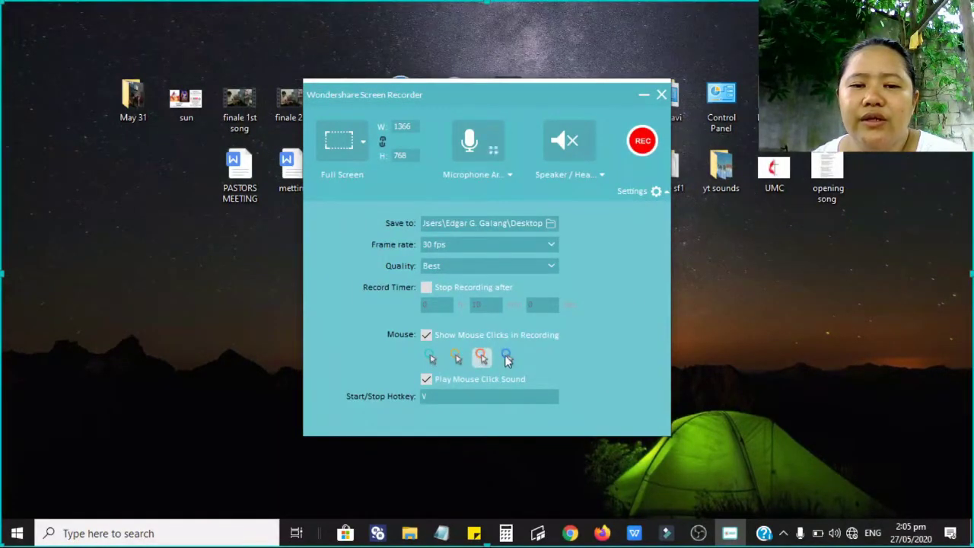
# Step: Inspect the start/stop recording hotkey setting
pyautogui.click(446, 397)
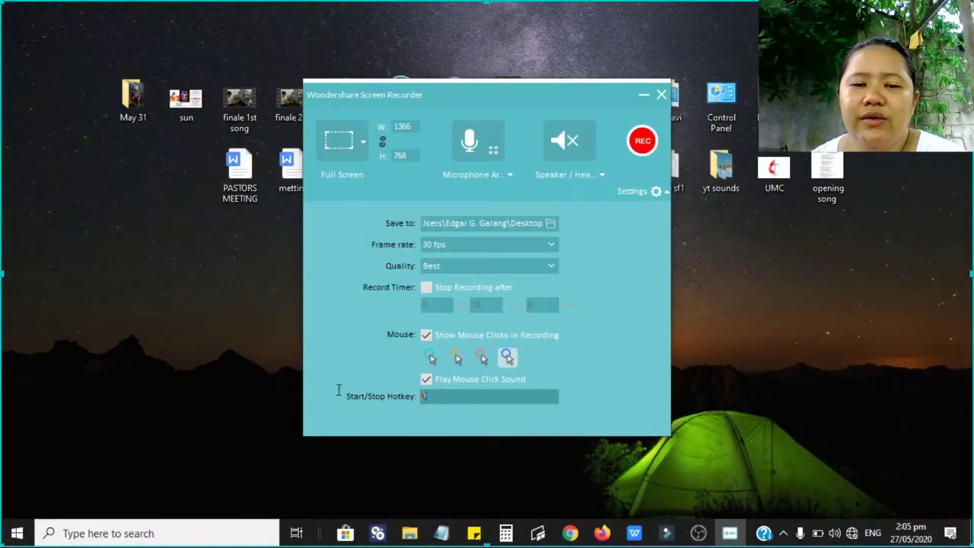
pyautogui.click(462, 403)
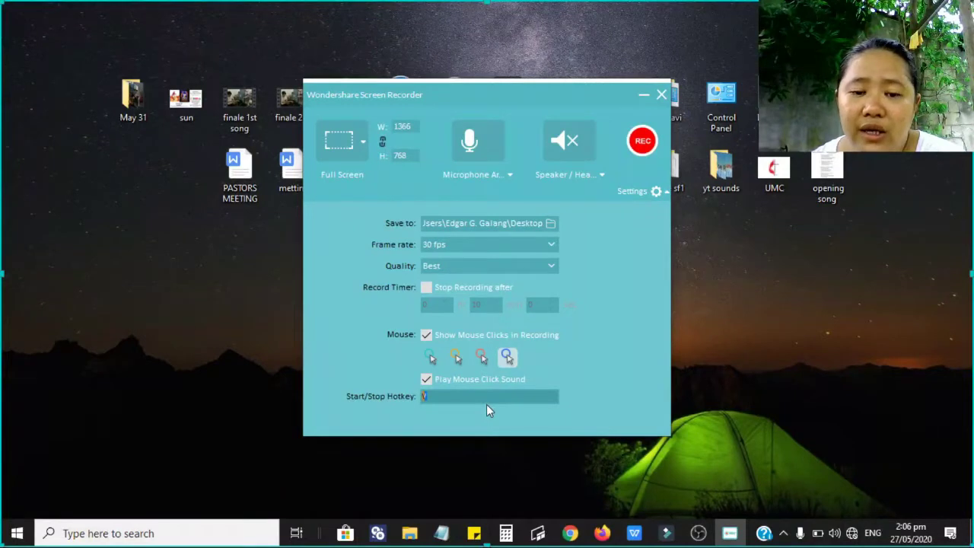
pyautogui.click(488, 403)
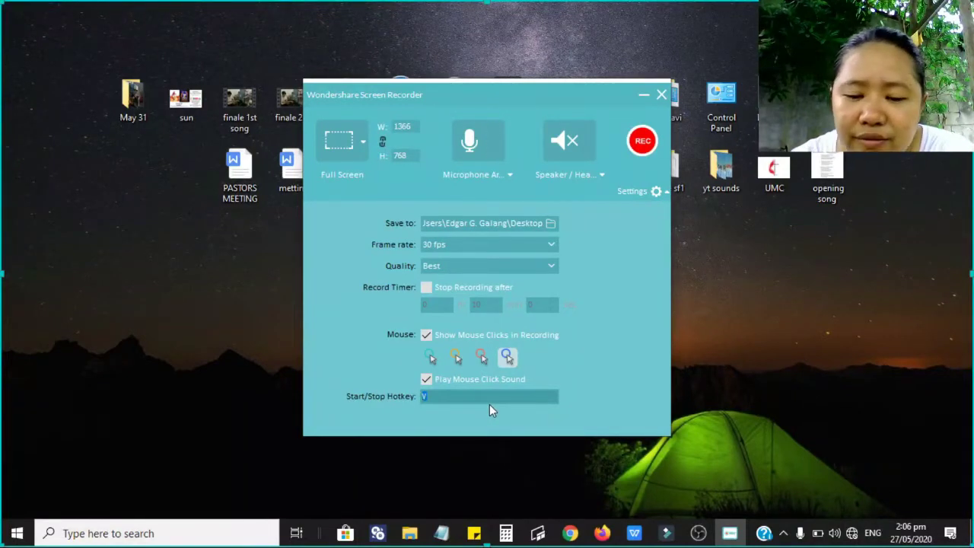
pyautogui.click(489, 403)
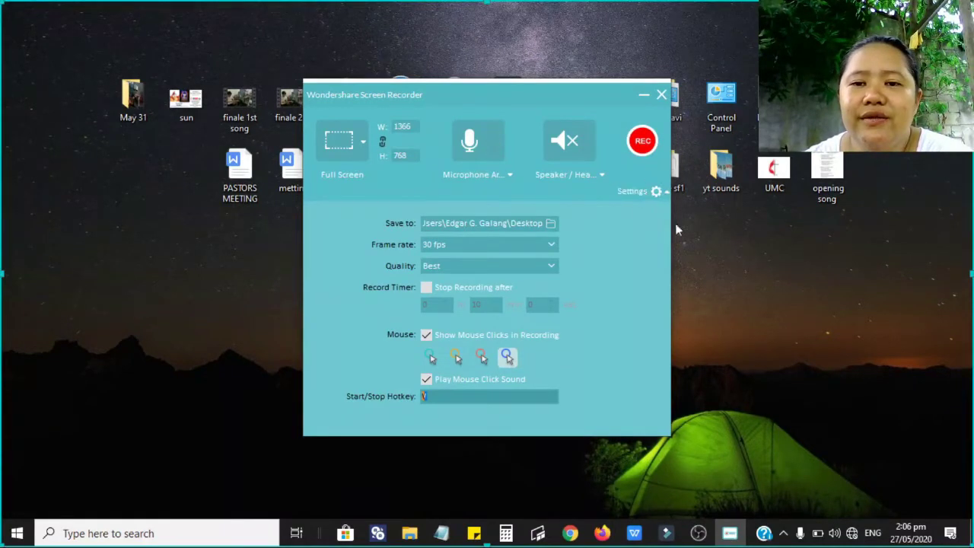
# Step: Record the full screen, then bring the Filmora editor back to the front
pyautogui.click(643, 144)
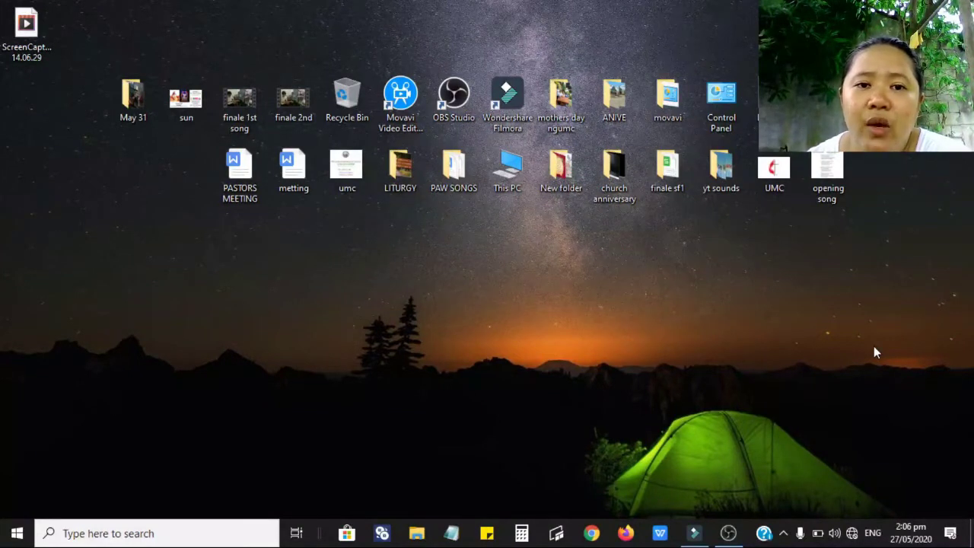
pyautogui.click(732, 536)
pyautogui.click(694, 532)
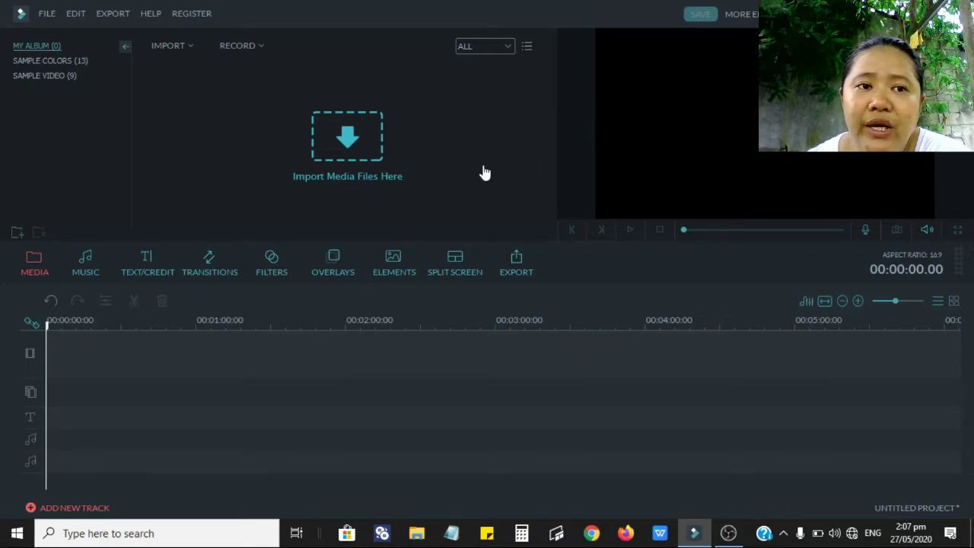
# Step: Look over the IMPORT dropdown options, then dismiss them
pyautogui.click(185, 44)
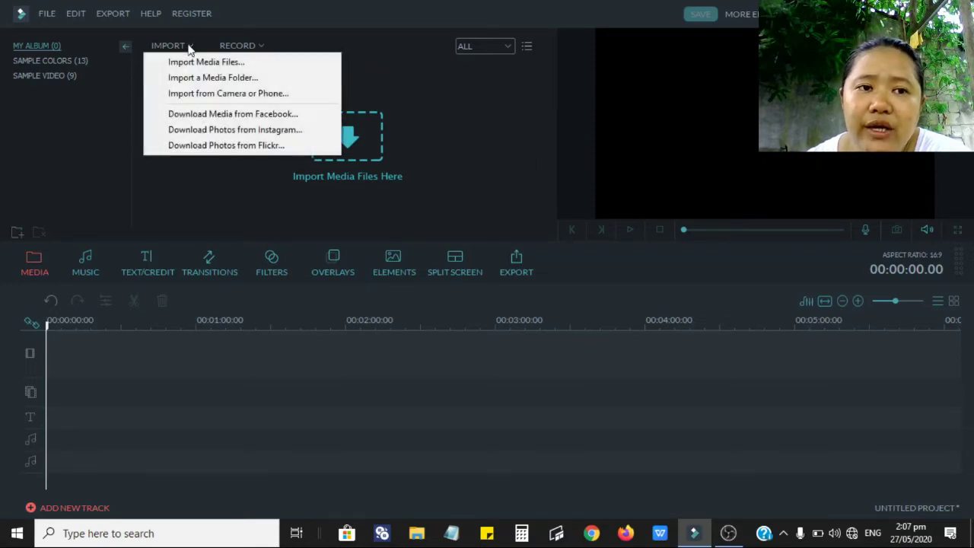
pyautogui.click(418, 84)
pyautogui.press('Escape')
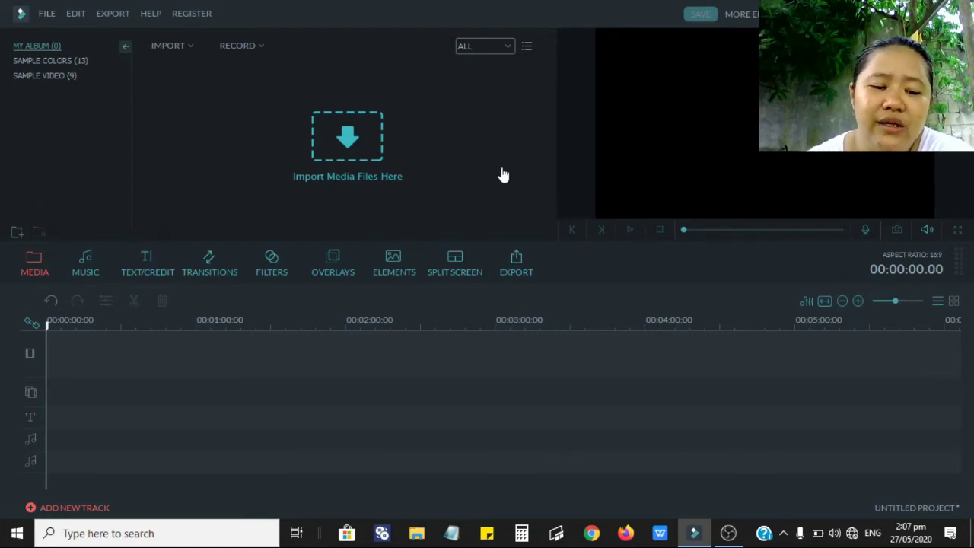
# Step: Import ScreenCapture_2020-5-27 14.06.29 from the Desktop and close the leftover Screen Recorder
pyautogui.click(503, 175)
pyautogui.doubleClick(570, 373)
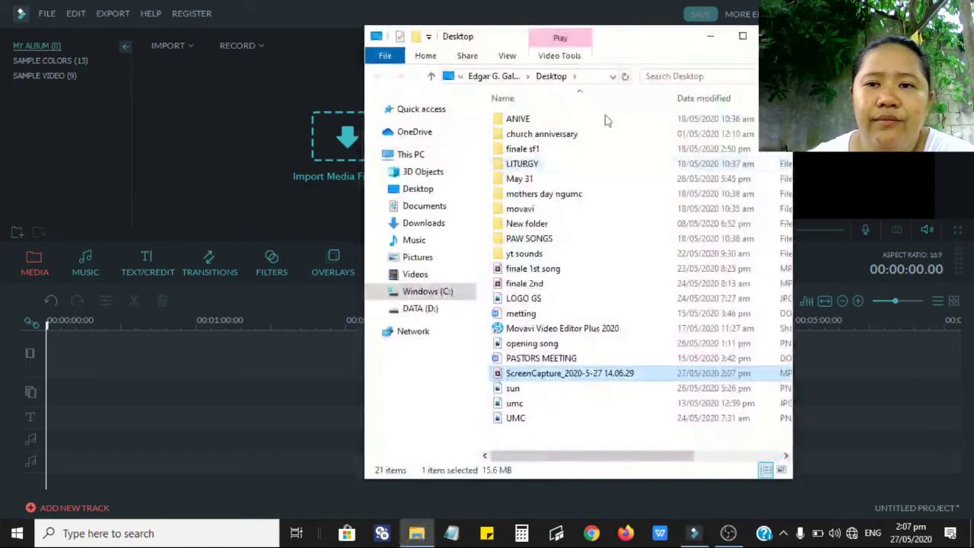
pyautogui.click(661, 96)
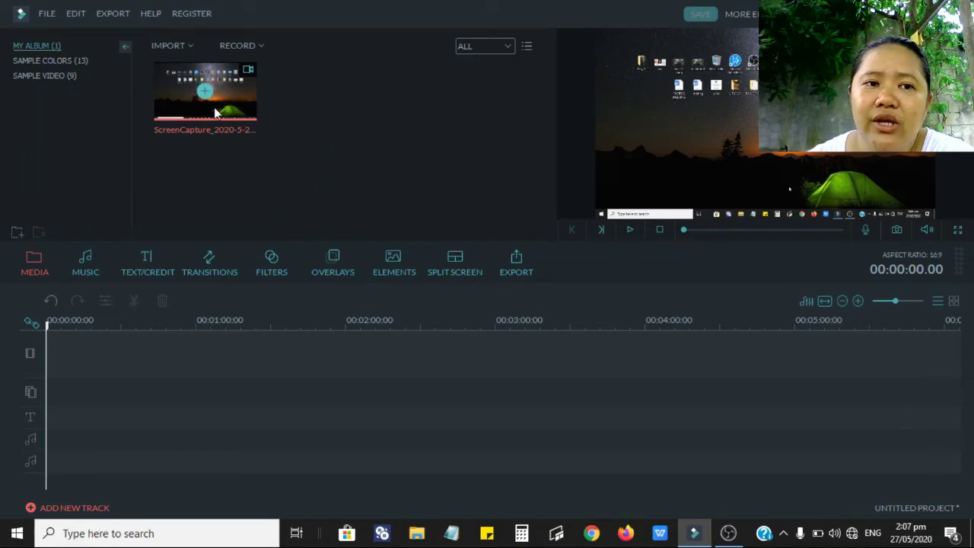
pyautogui.moveTo(204, 93)
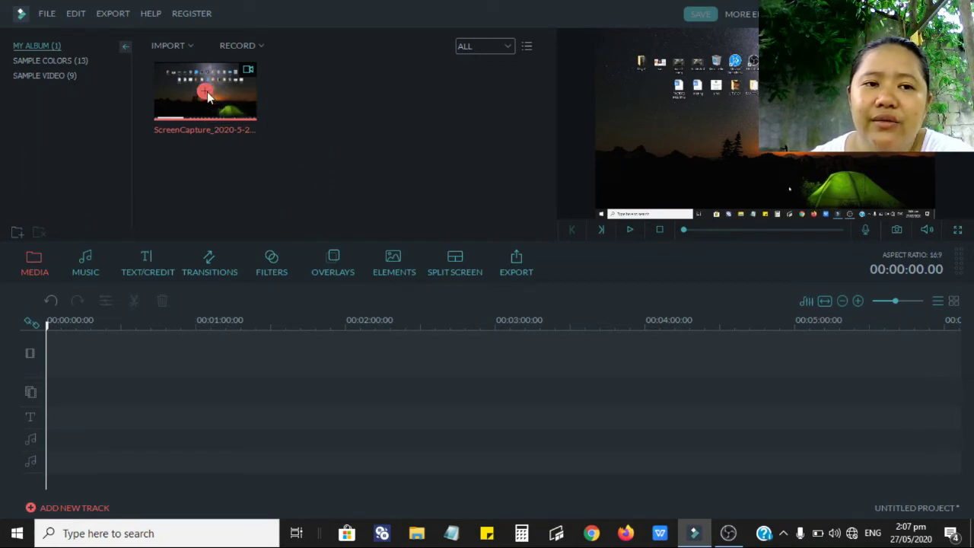
# Step: Add the 52-second screen capture clip to the timeline via its + button
pyautogui.click(205, 92)
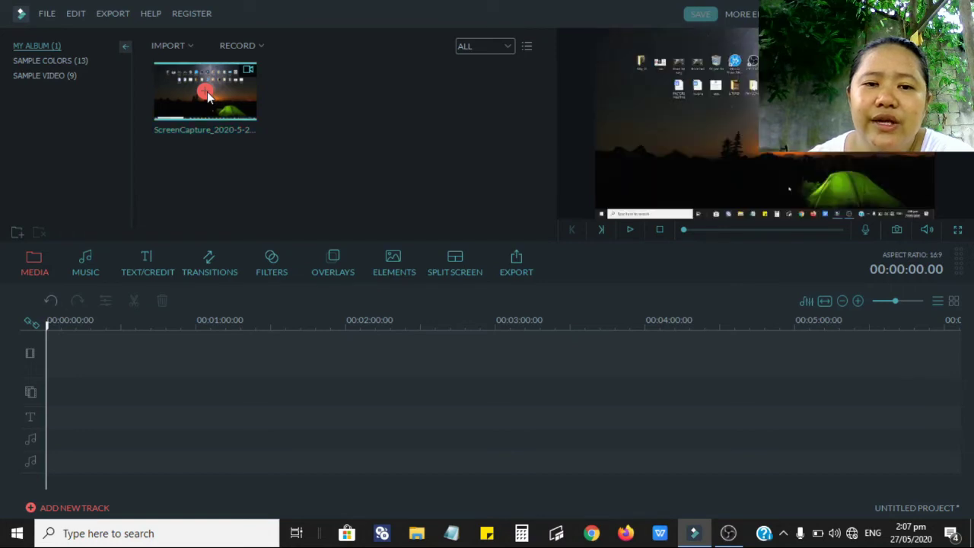